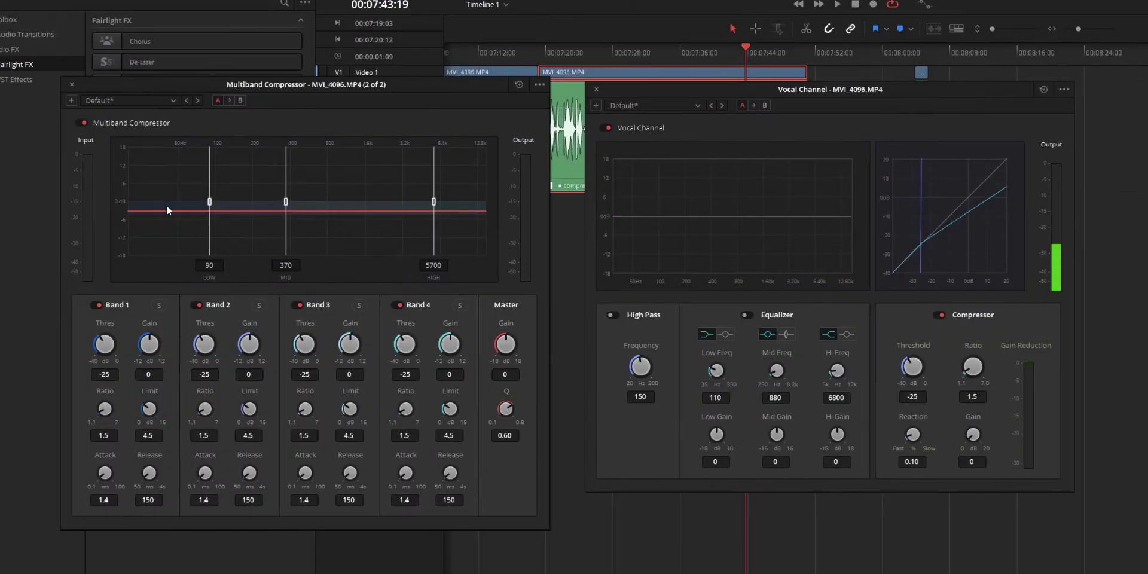
Switch off the channel compressor and add two crossovers to split the signal into three bands.
left_click(941, 315)
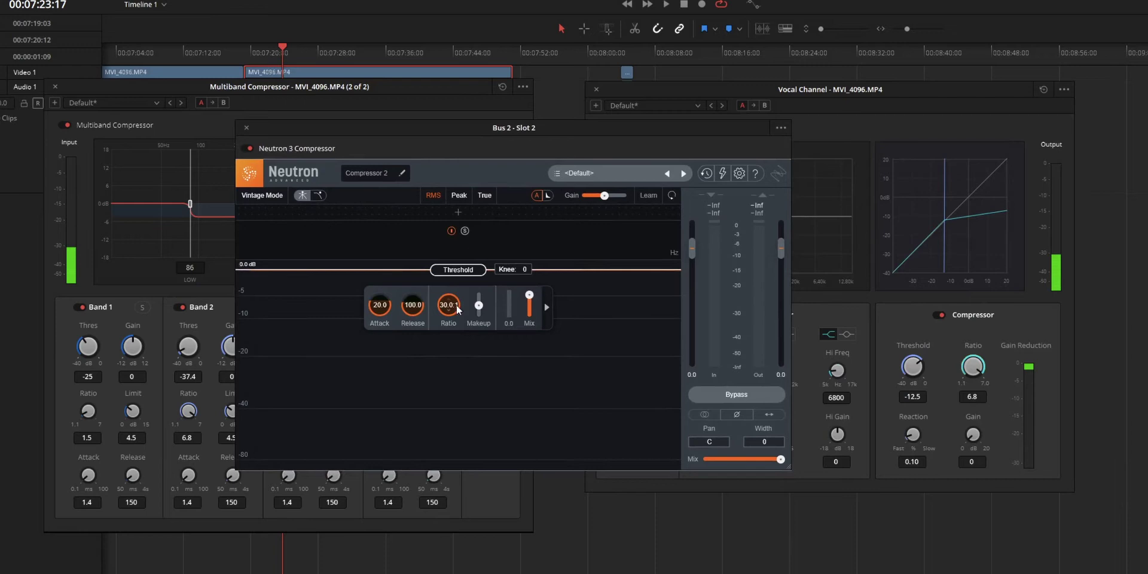
left_click_drag(455, 271, 454, 310)
left_click(363, 211)
left_click(591, 209)
Select the middle band and compress it with a -5.3 dB threshold and 30.0:1 ratio.
left_click(439, 239)
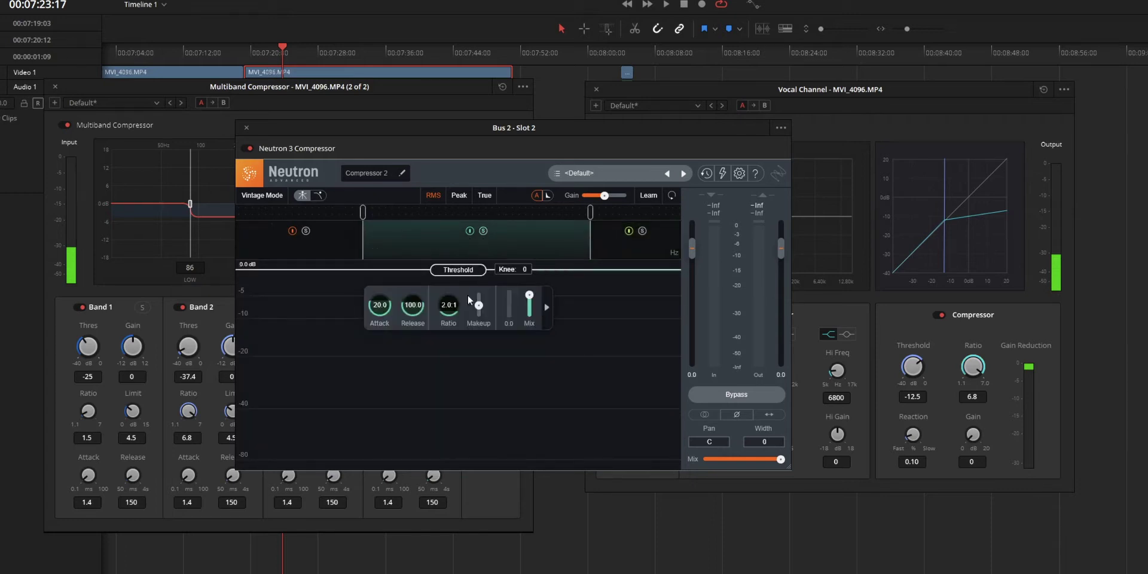
left_click_drag(458, 271, 466, 299)
left_click_drag(456, 335, 449, 323)
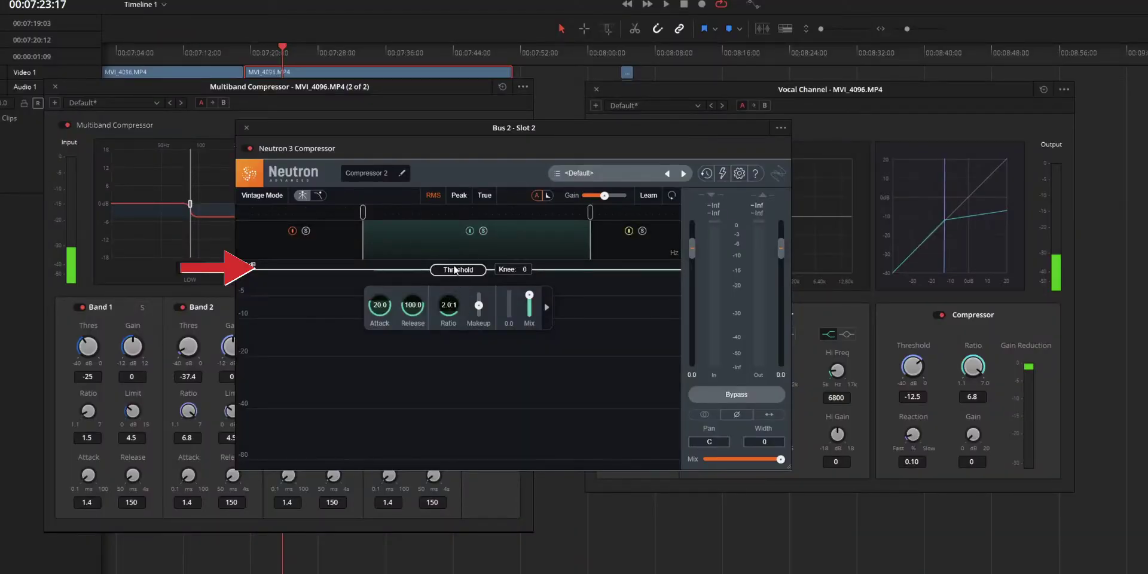
left_click_drag(455, 271, 458, 296)
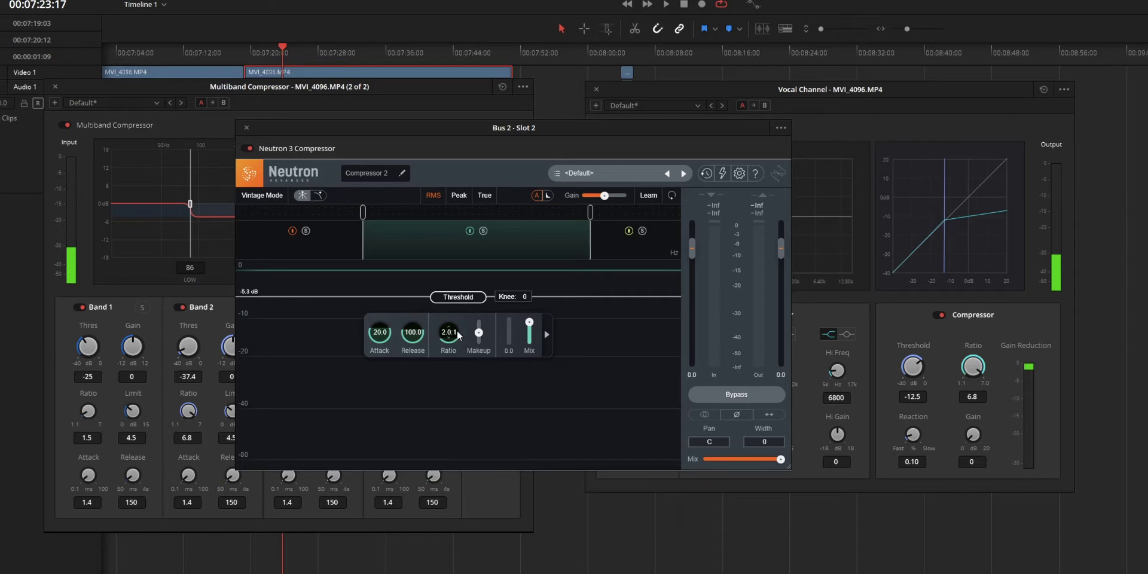
left_click_drag(457, 336, 485, 230)
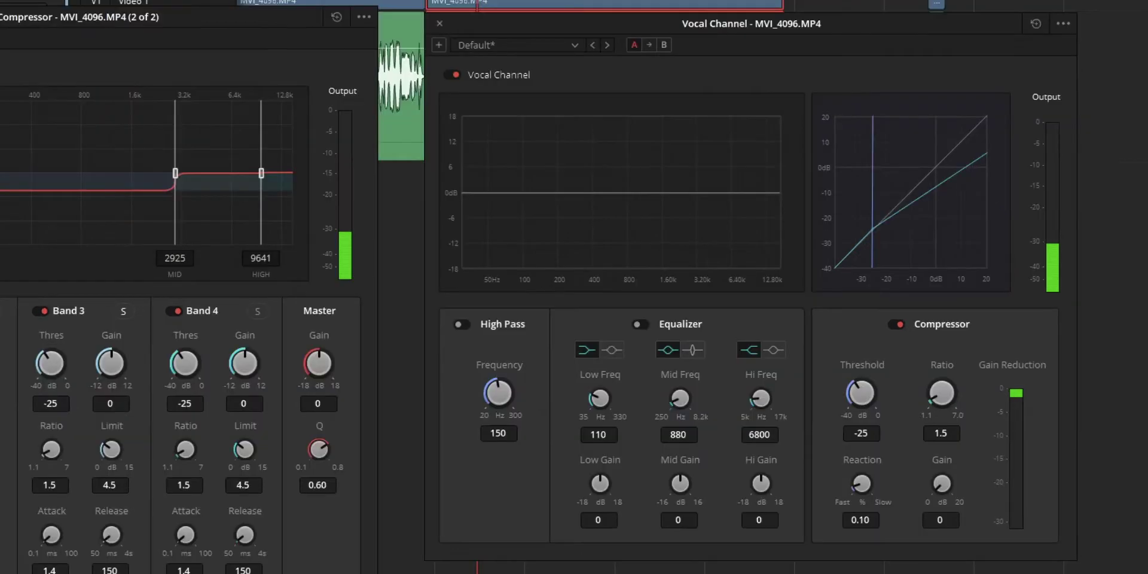
Lower the channel compressor threshold and test crossover positions, ending at 90, 370 and 5700 Hz.
left_click_drag(861, 393, 930, 403)
left_click_drag(175, 174, 139, 173)
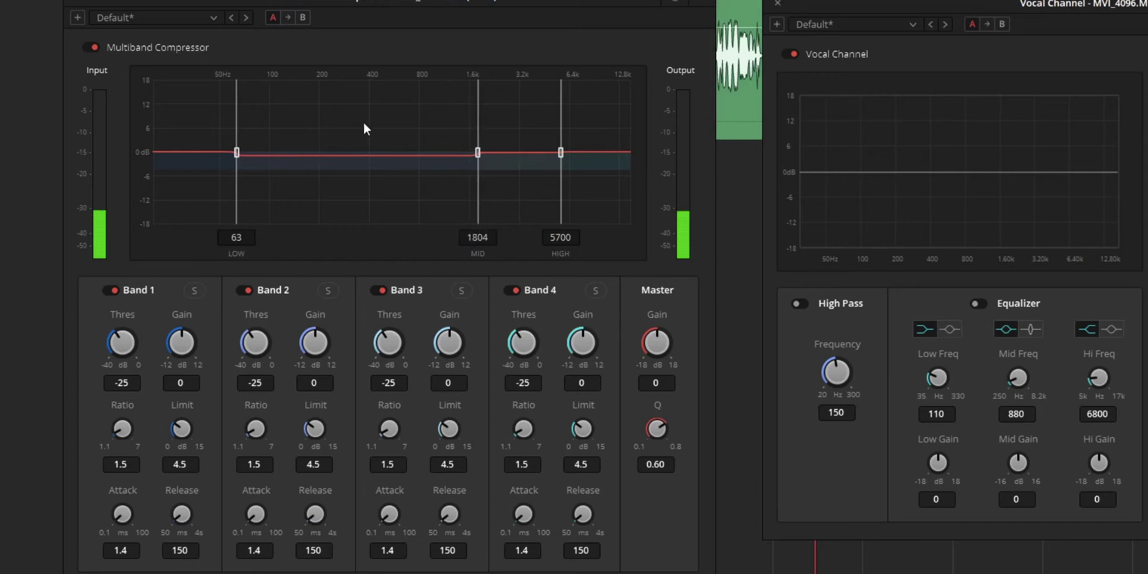
left_click_drag(561, 152, 598, 152)
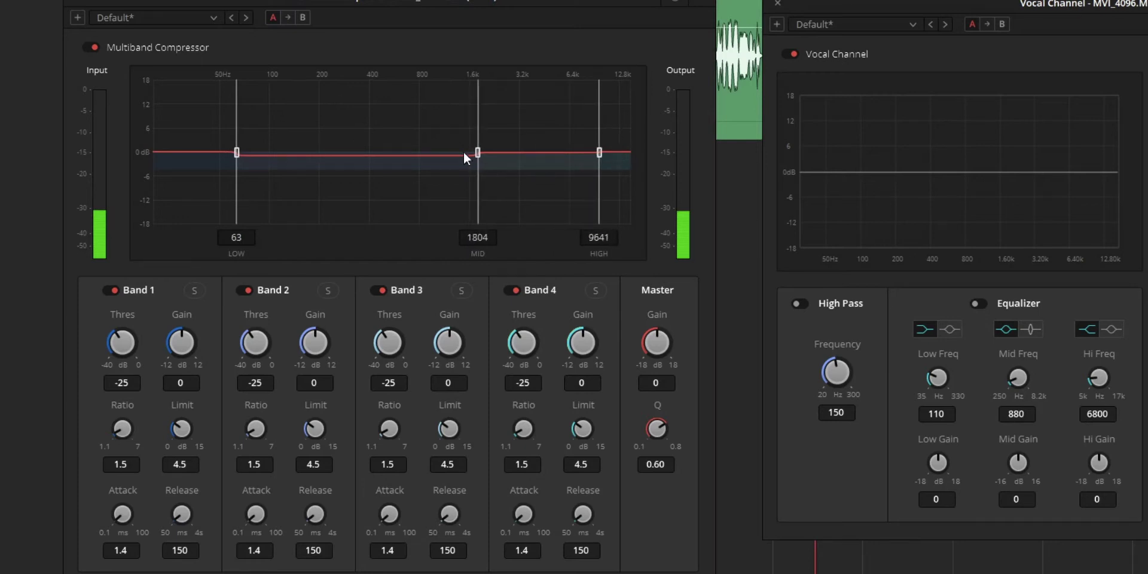
left_click_drag(478, 152, 513, 152)
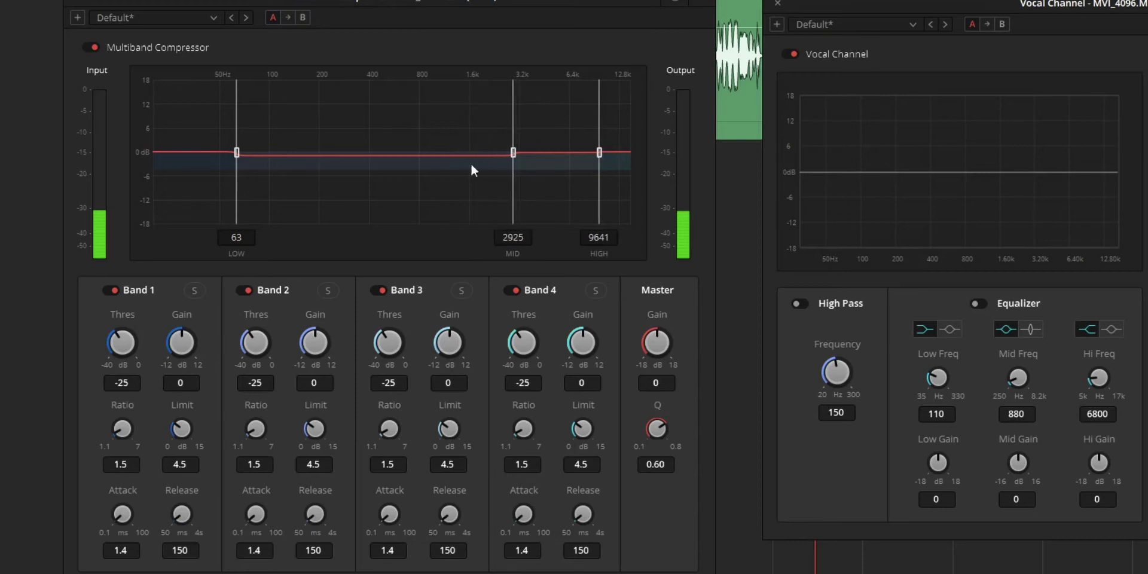
left_click_drag(237, 152, 258, 153)
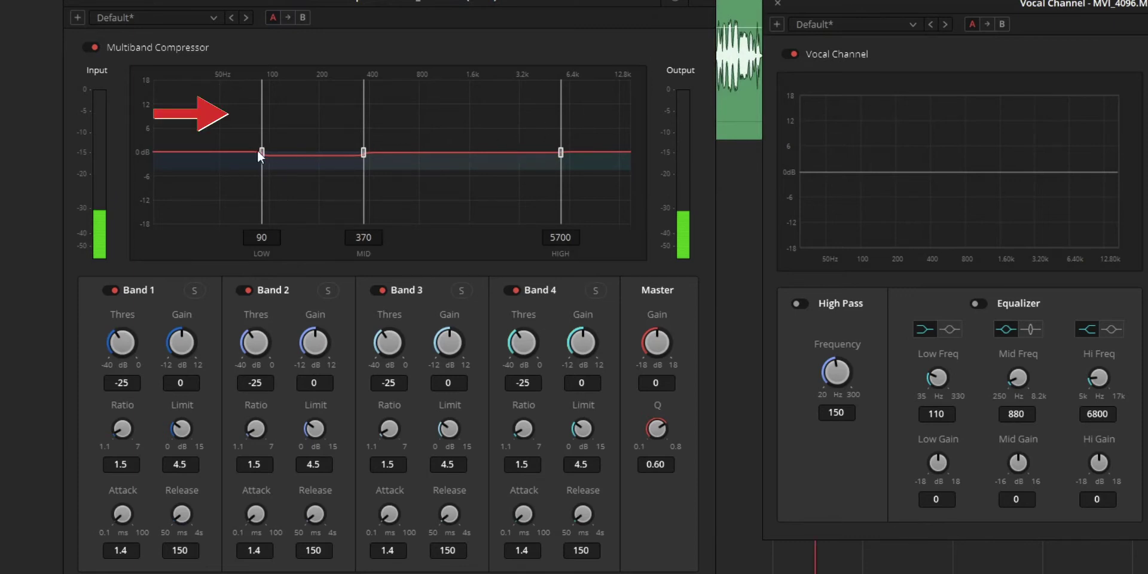
Reposition the low, mid and high crossover handles to 86, 2925 and 9641 Hz.
left_click_drag(262, 152, 237, 152)
left_click_drag(364, 153, 477, 153)
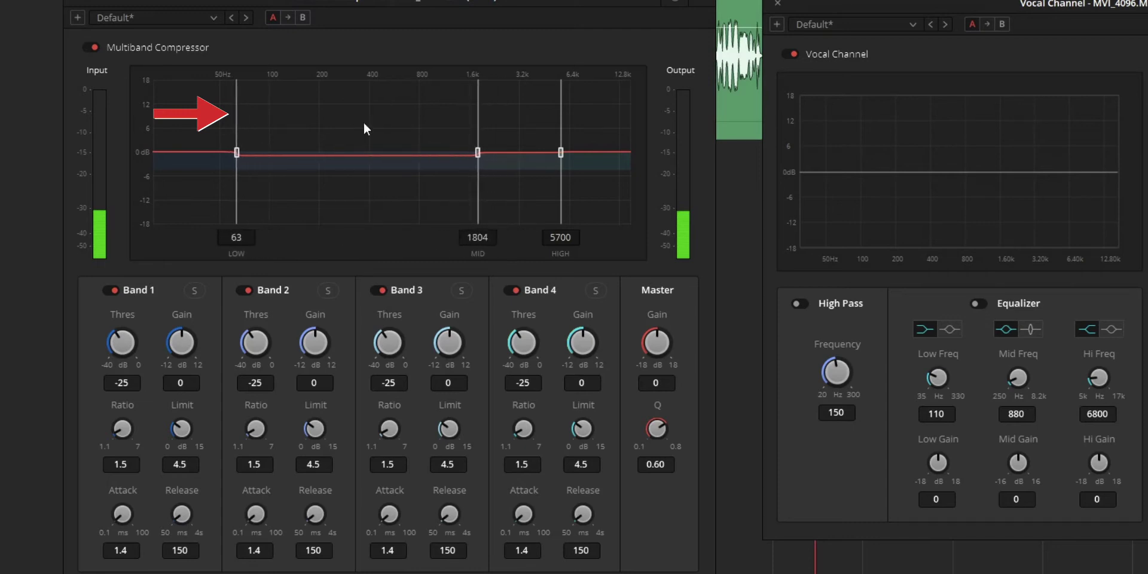
left_click_drag(561, 153, 599, 153)
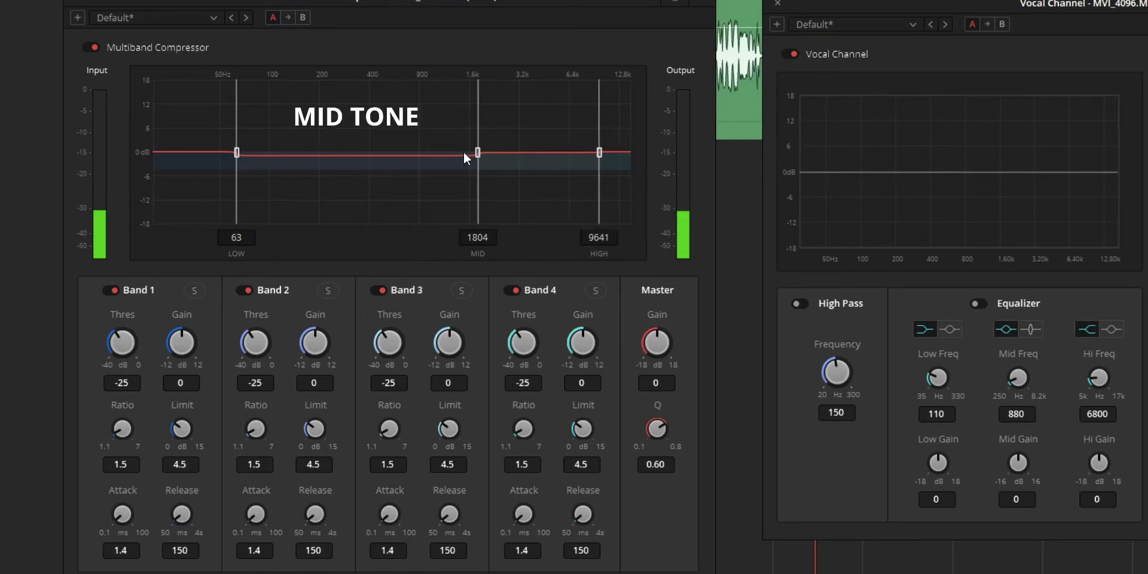
left_click_drag(477, 152, 513, 153)
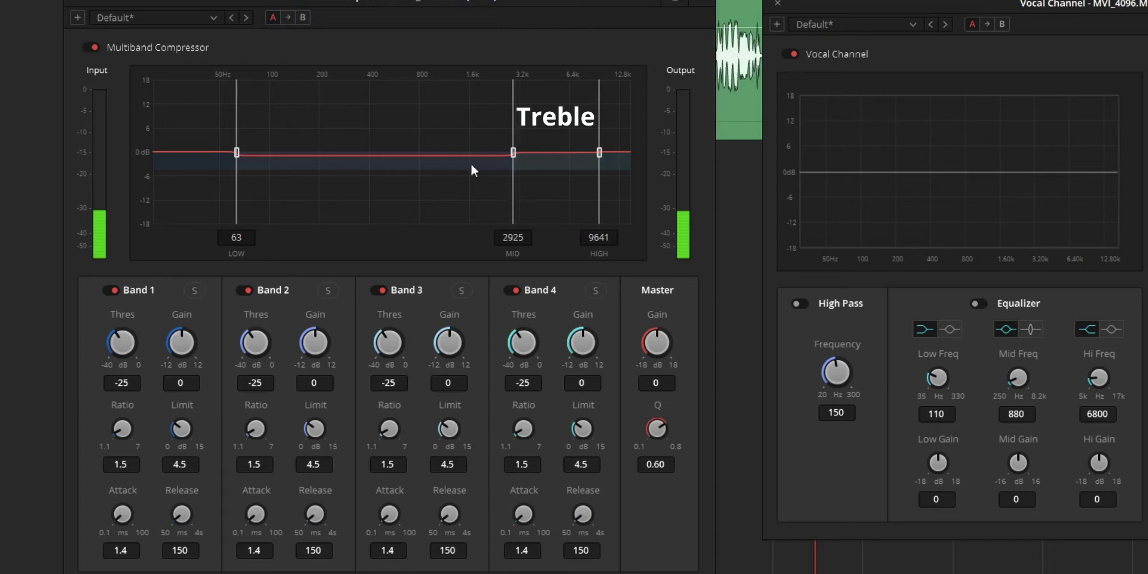
left_click_drag(237, 153, 259, 152)
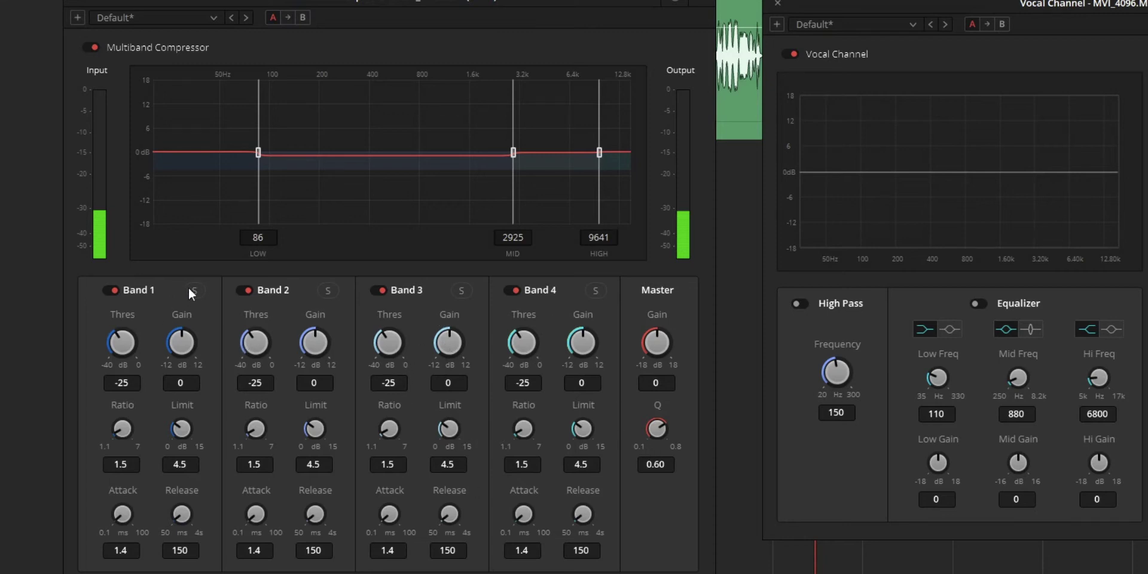
left_click(327, 290)
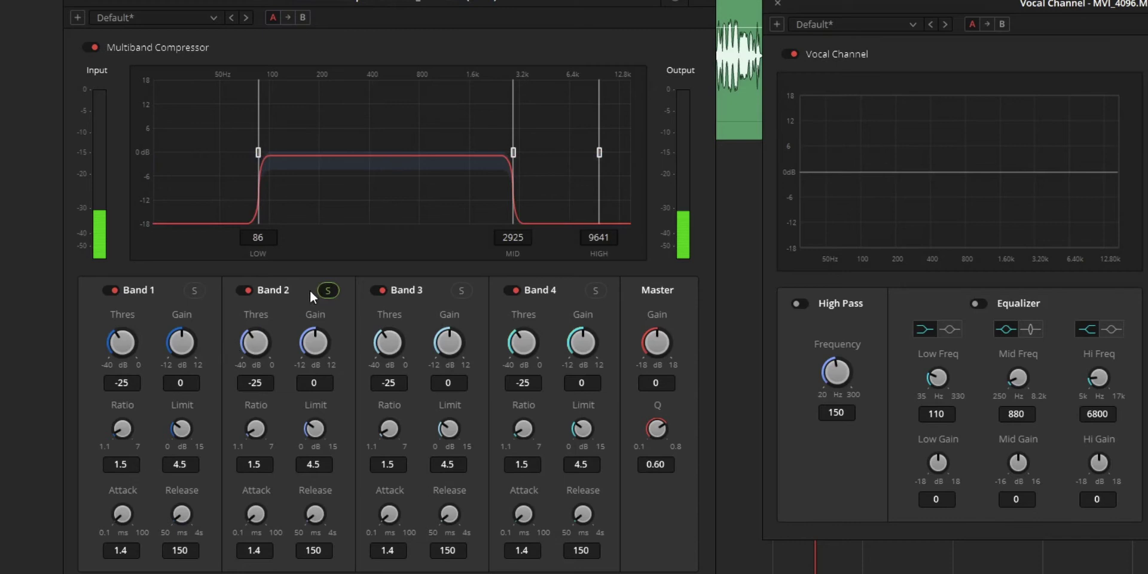
left_click(325, 291)
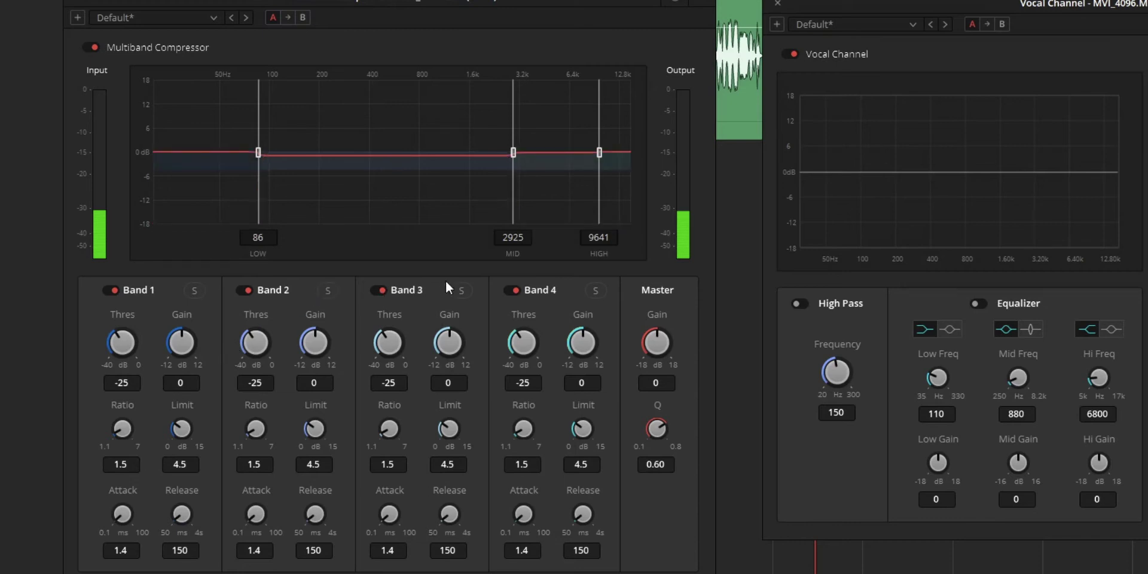
left_click(456, 290)
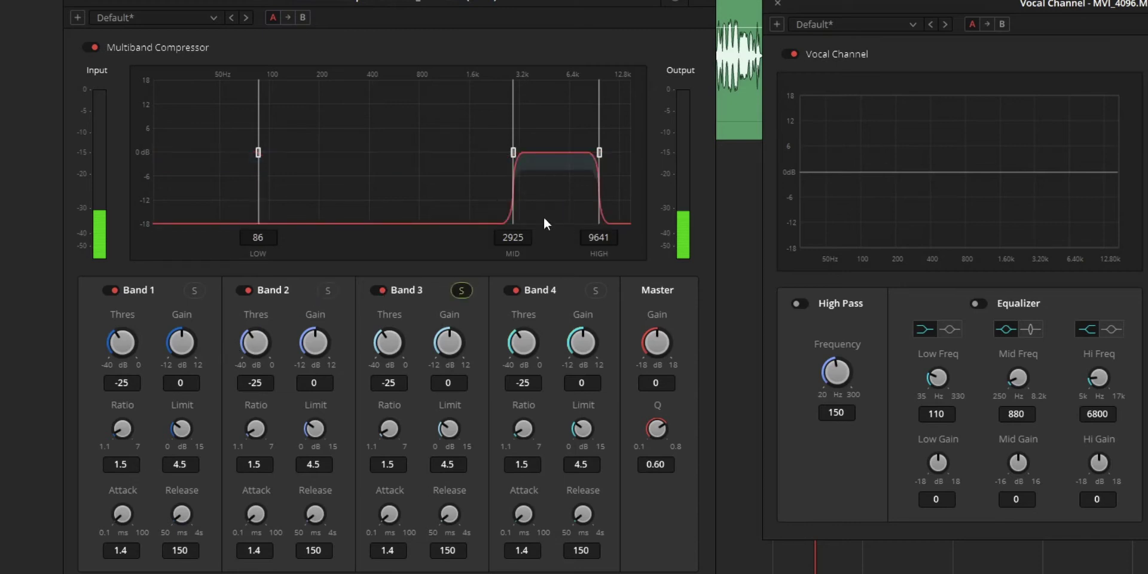
left_click(462, 291)
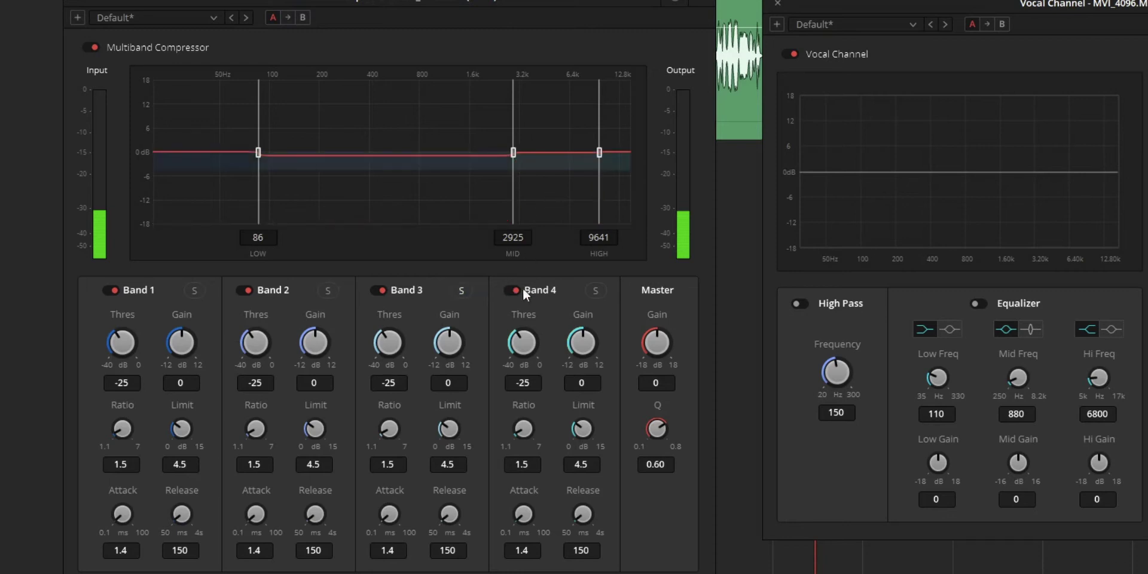
left_click(595, 291)
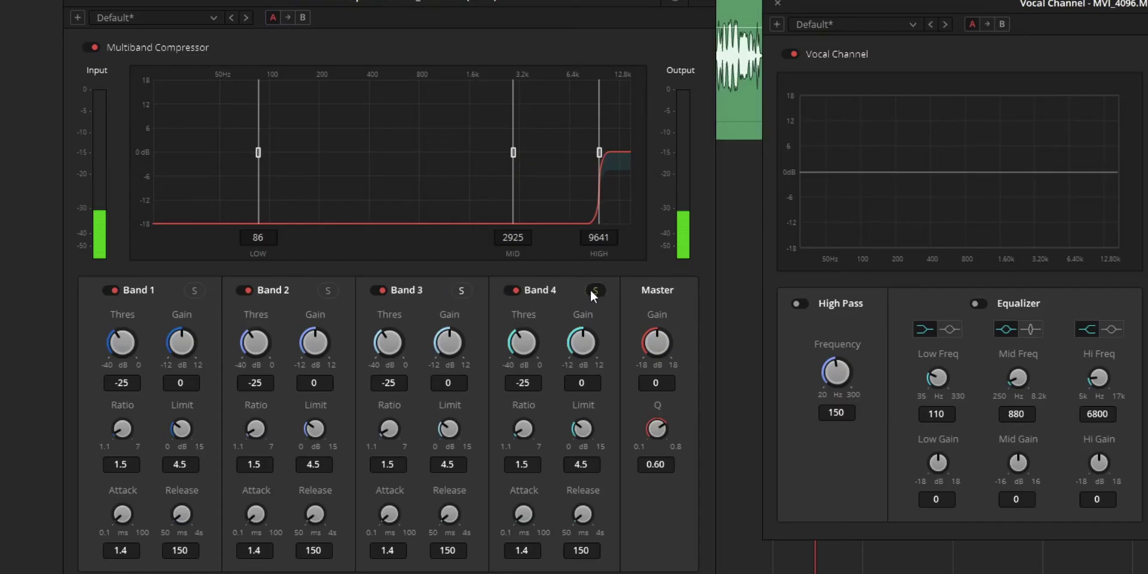
left_click(593, 292)
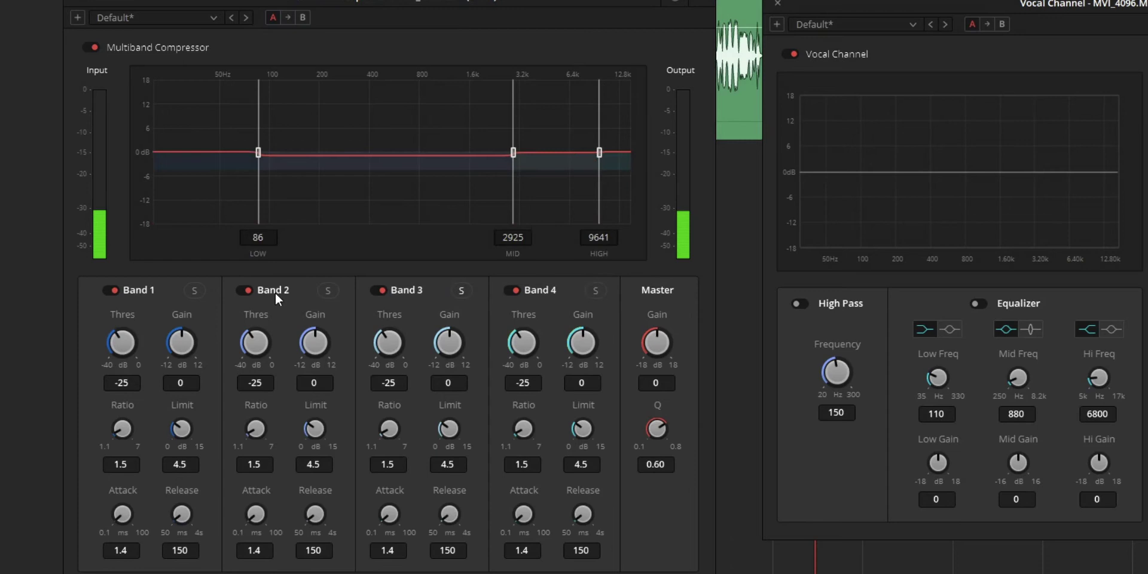
A/B Band 2 by toggling its bypass, then set its threshold to -37.4 and ratio to 6.8.
left_click(245, 290)
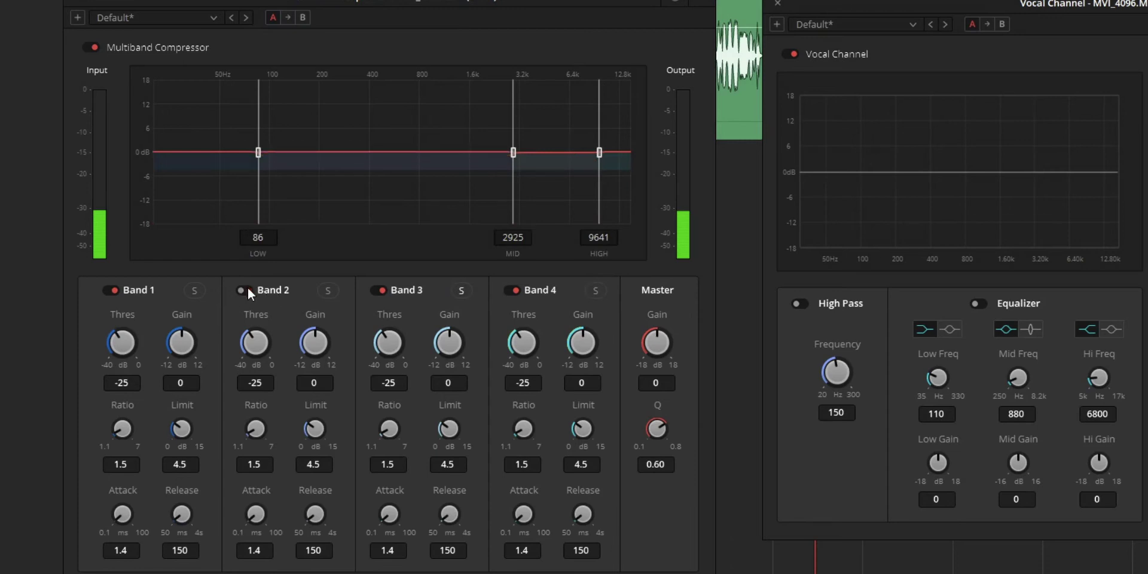
left_click(248, 288)
left_click(247, 290)
left_click(248, 291)
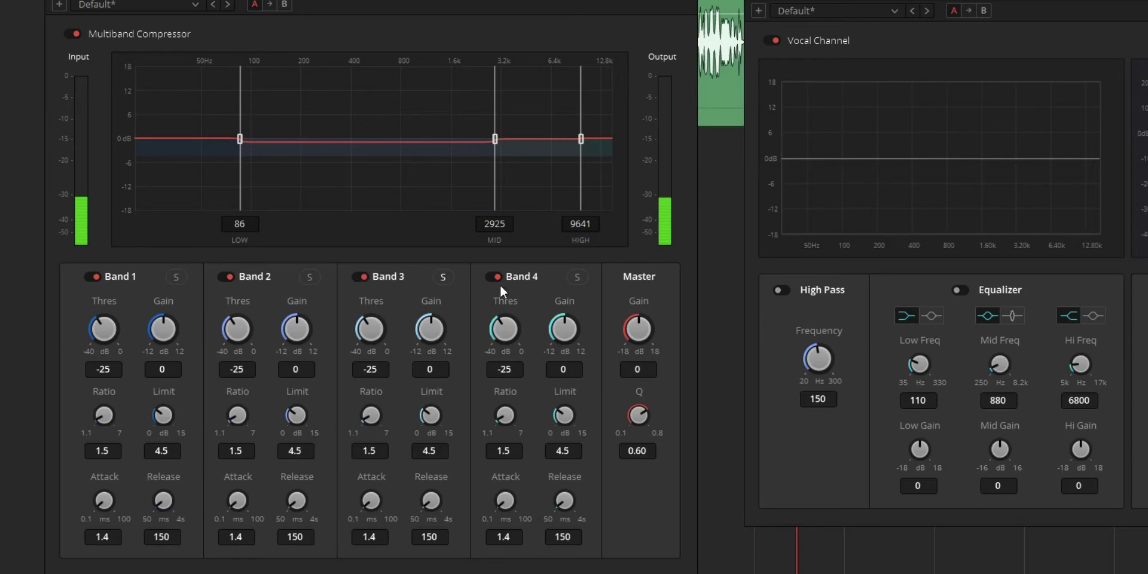
left_click_drag(237, 328, 155, 357)
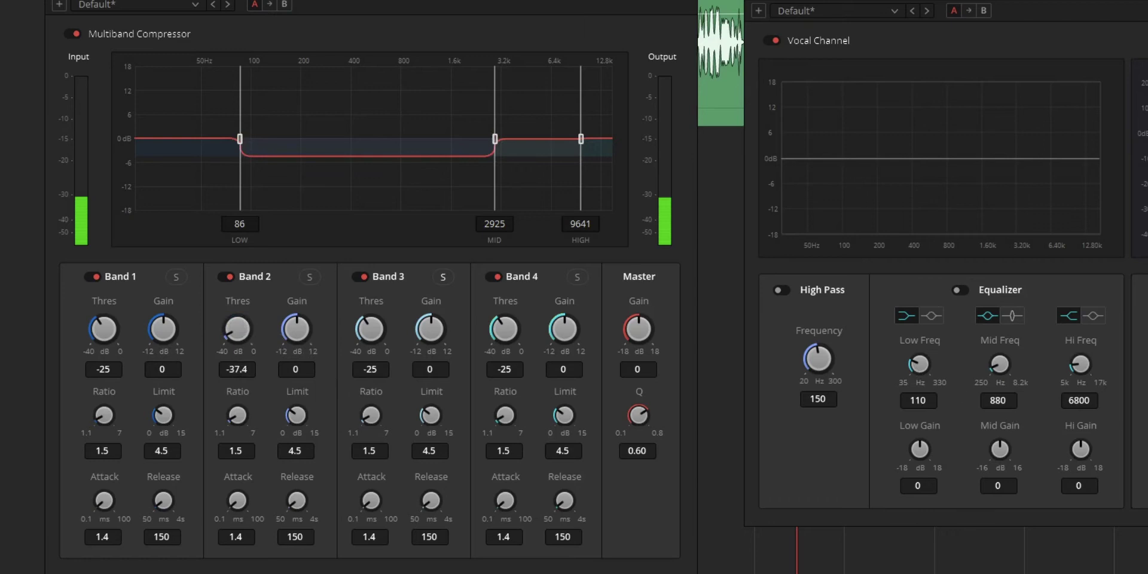
left_click_drag(236, 415, 419, 417)
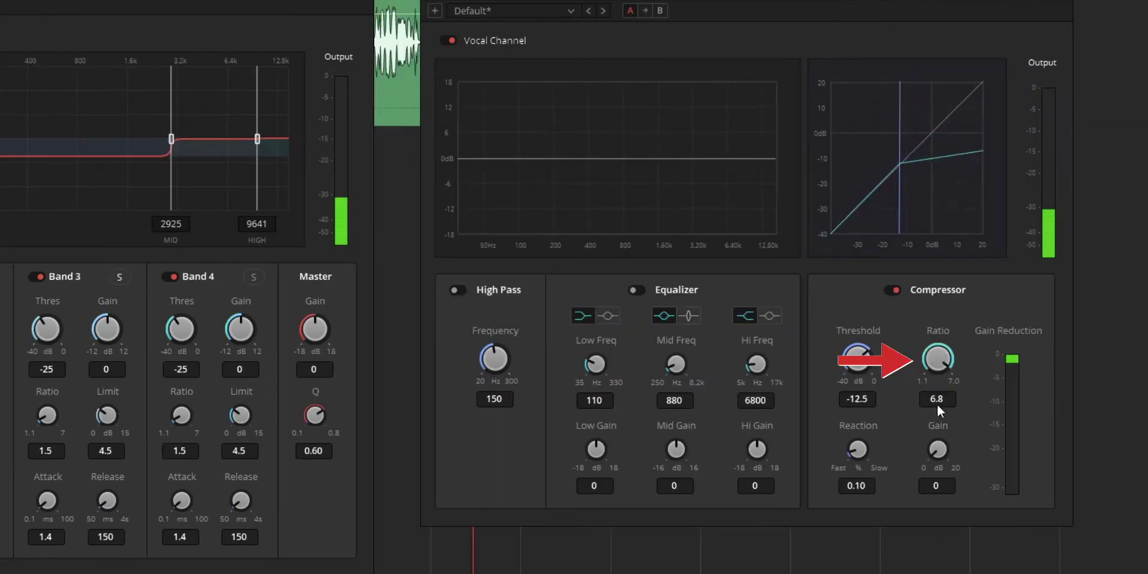
Enable the track's Dynamics compressor and turn its ratio fully up to 20:1.
left_click(429, 295)
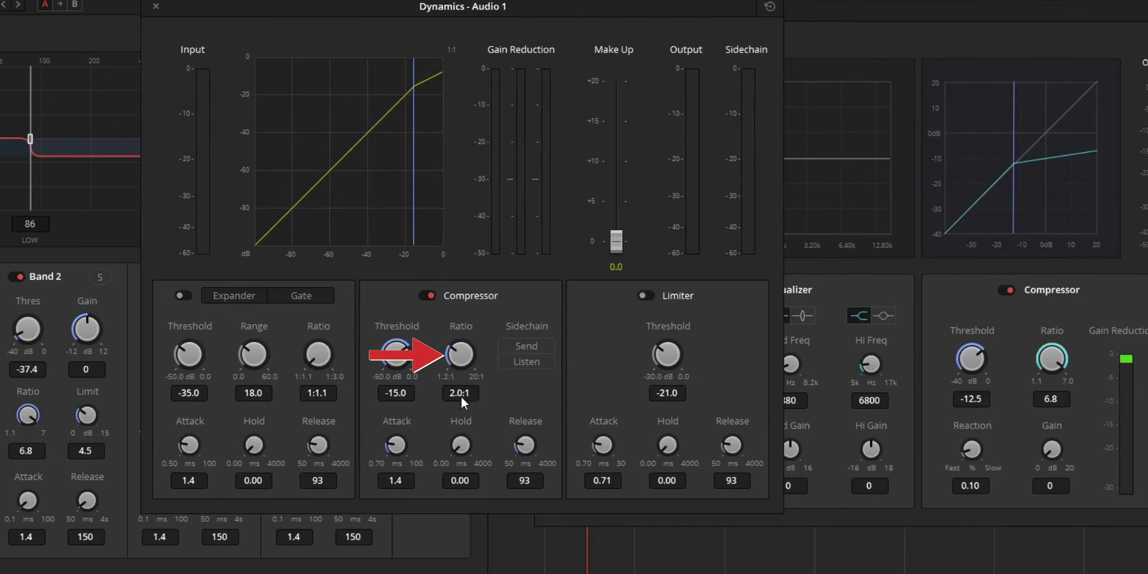
left_click_drag(461, 354, 649, 359)
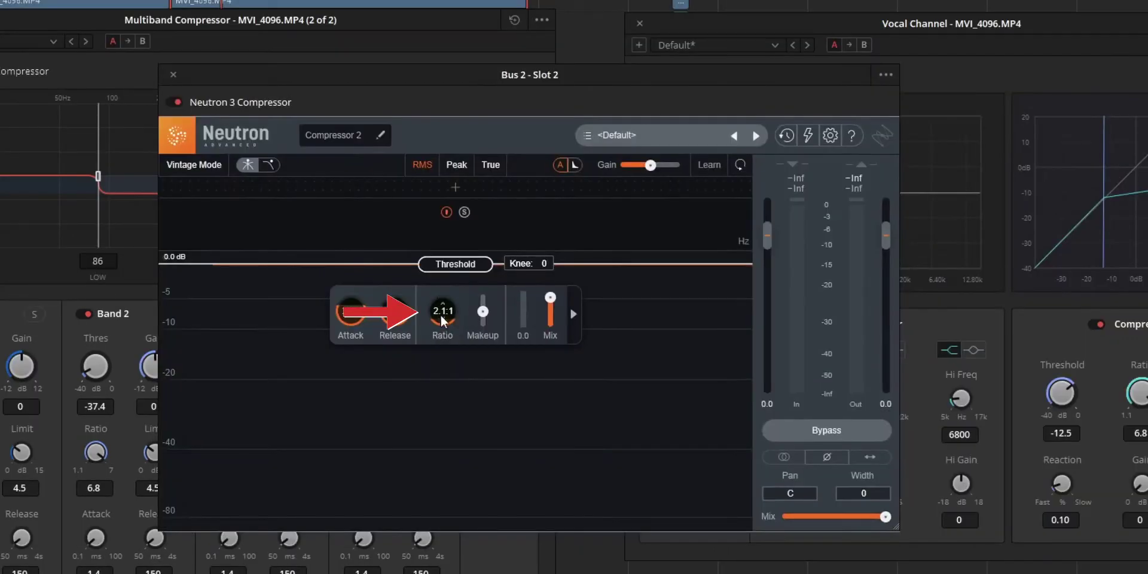
scroll(445, 338, "up", 10)
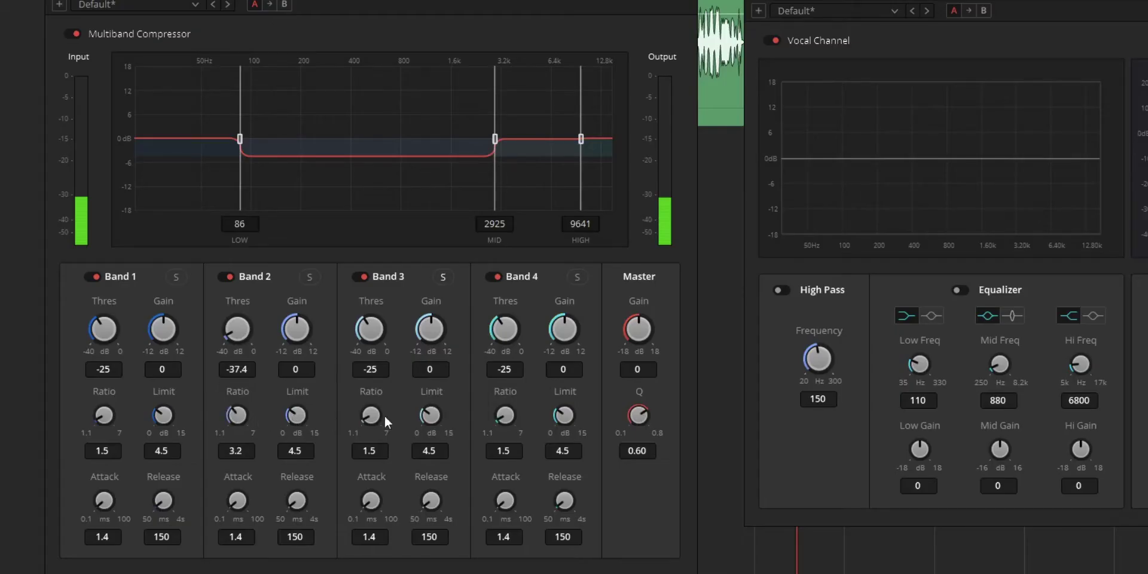
Set Band 2's ratio to 7 and experiment with different limit and gain settings.
left_click_drag(398, 417, 420, 417)
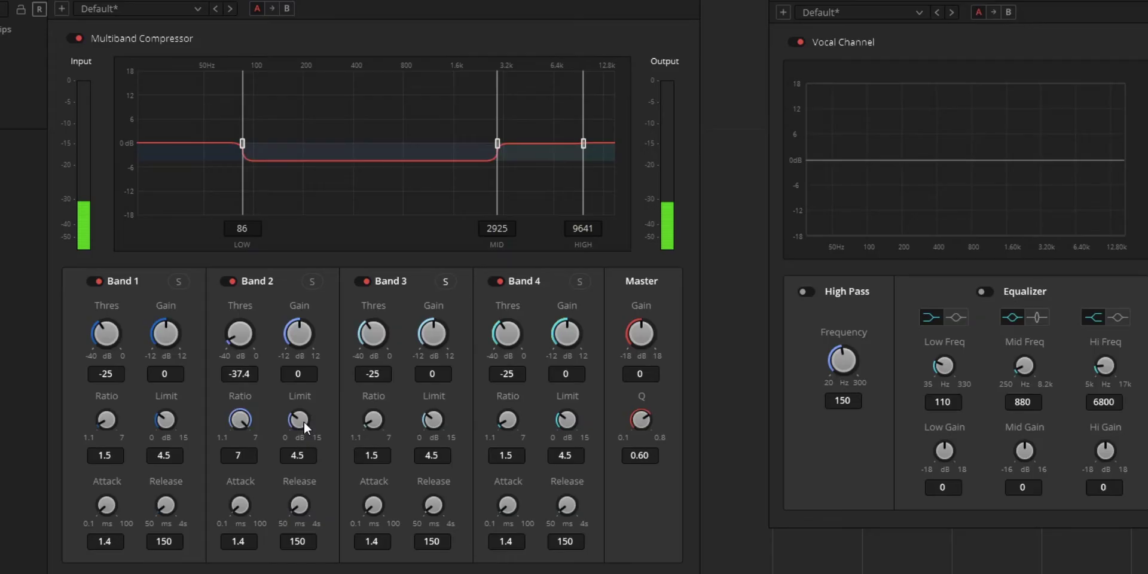
left_click_drag(296, 433, 297, 484)
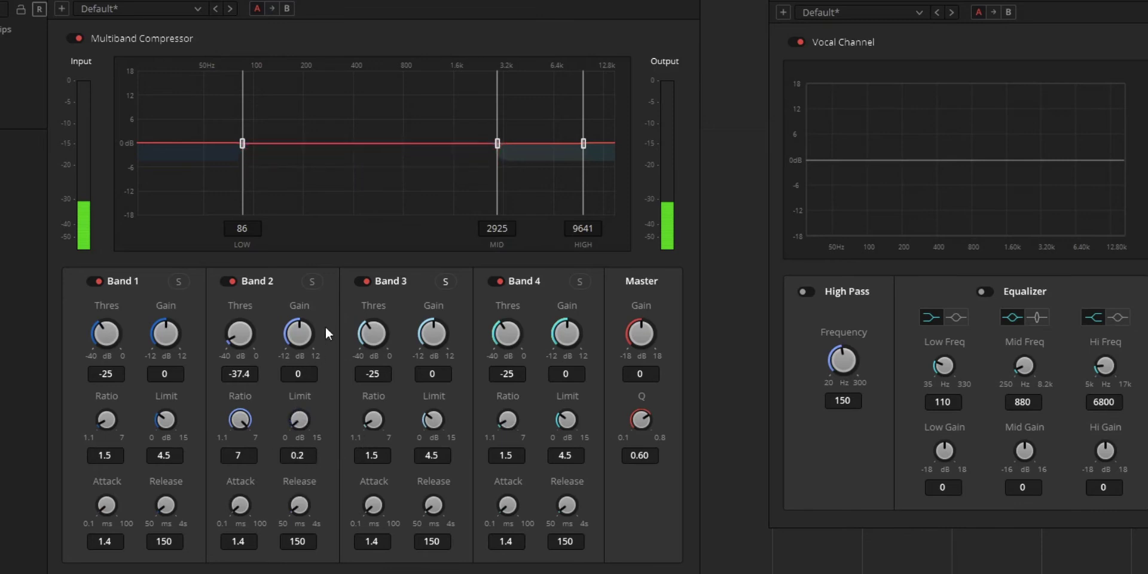
left_click_drag(306, 336, 335, 347)
left_click_drag(290, 440, 371, 338)
left_click_drag(300, 336, 149, 428)
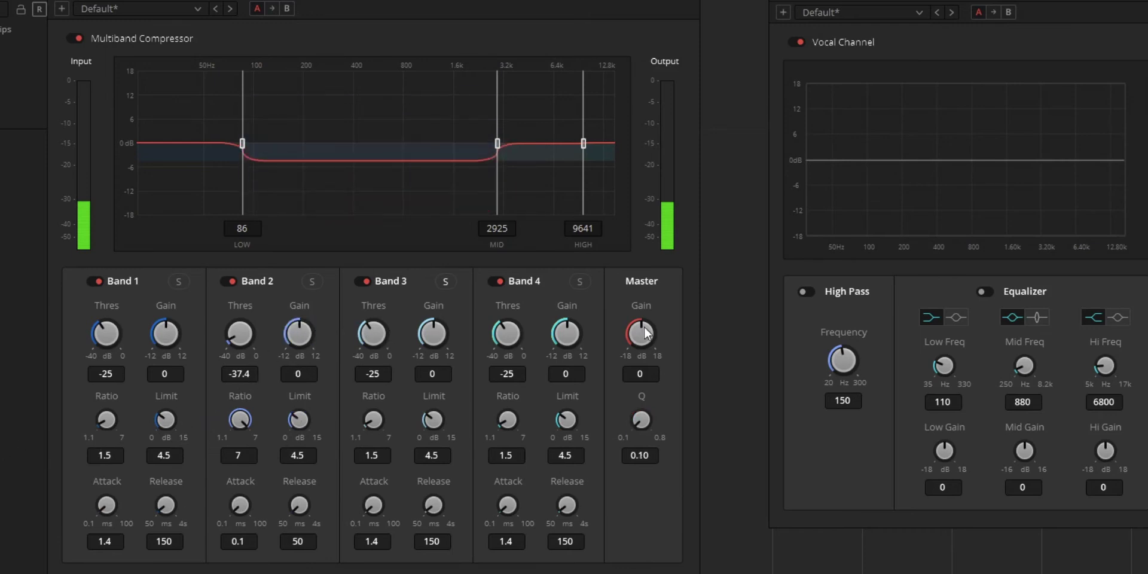
Reset the master gain to 0 and pull Band 2's gain down to -11.2.
left_click_drag(641, 333, 623, 353)
double_click(641, 337)
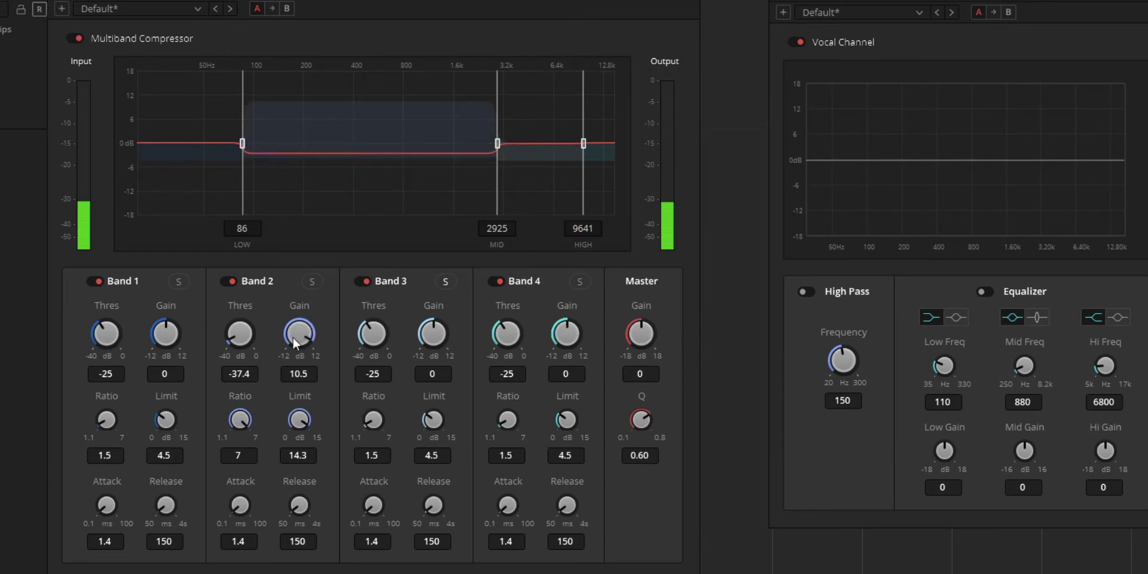
left_click_drag(293, 337, 278, 431)
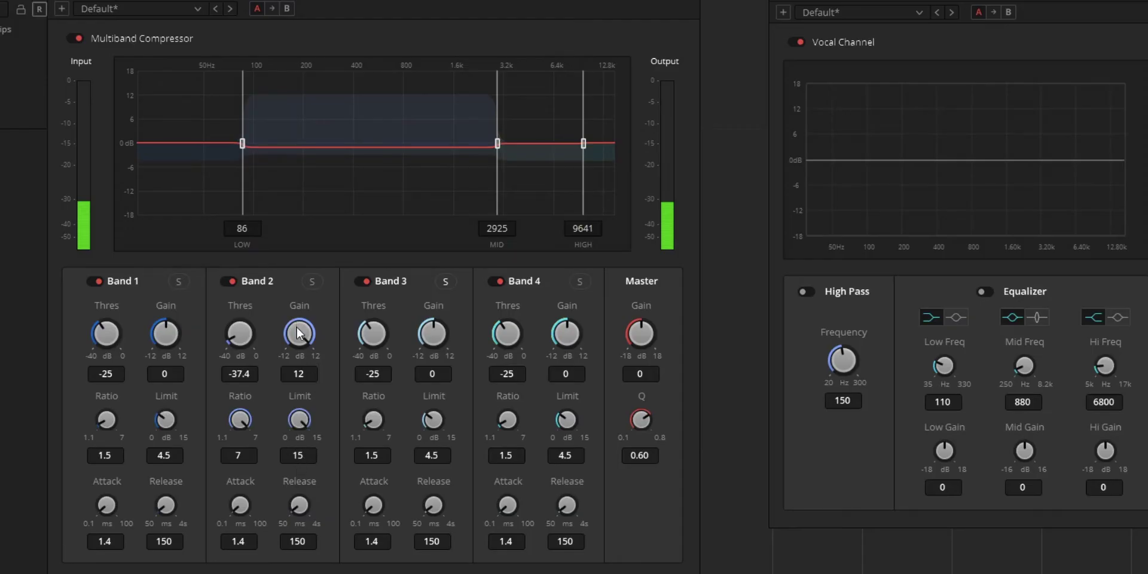
Reset Band 2's gain and limit, then set its attack to 0.1 and release to 50.
double_click(296, 326)
double_click(299, 419)
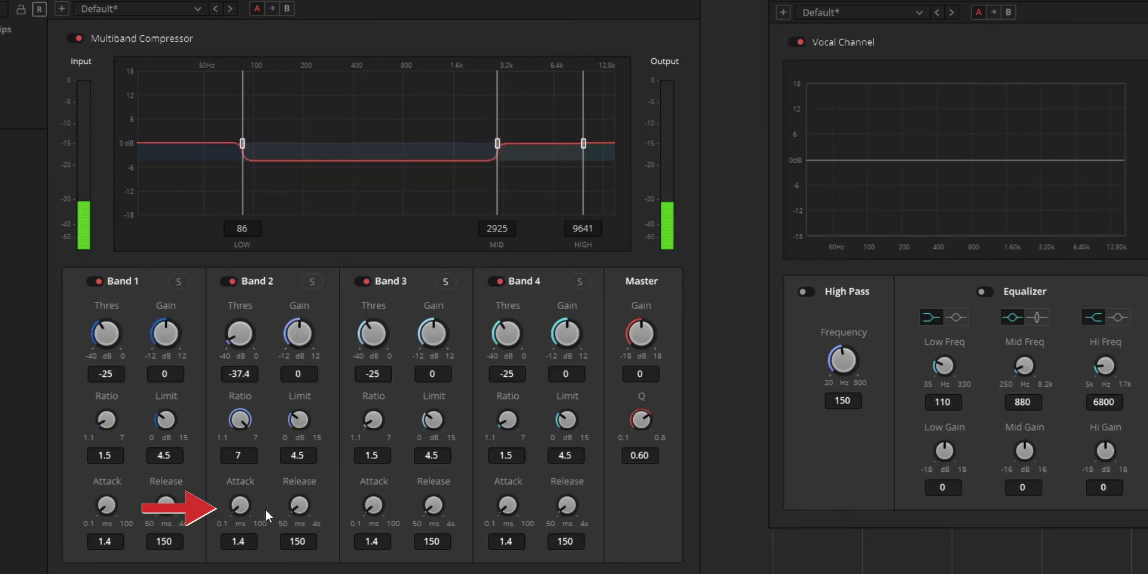
left_click_drag(238, 515, 217, 511)
left_click_drag(295, 506, 334, 501)
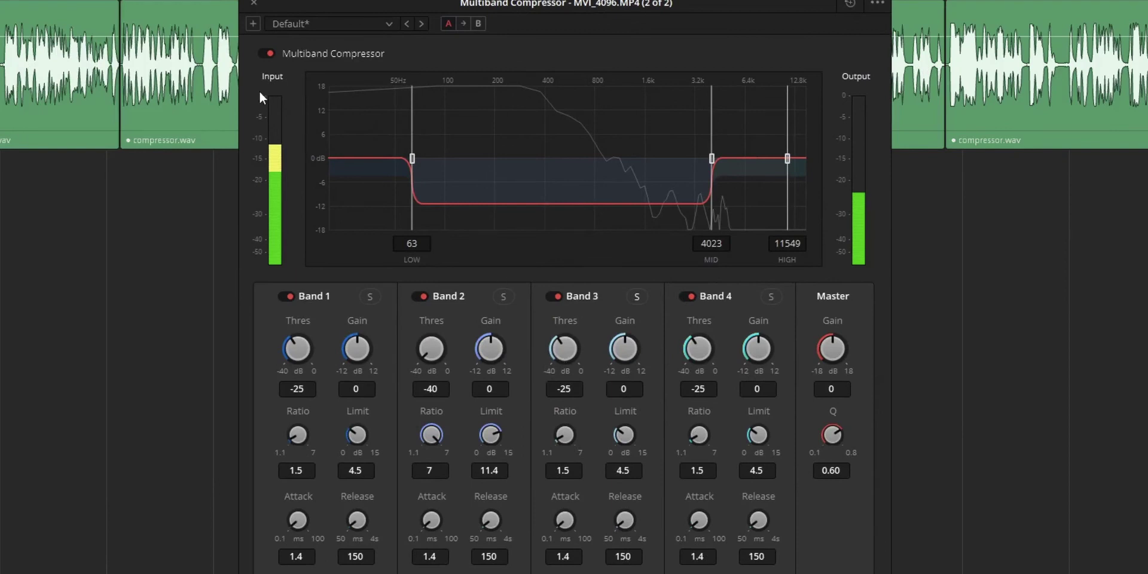
Close the Multiband Compressor, move the Neutron window, and enable Neutron with a softer knee.
left_click(253, 2)
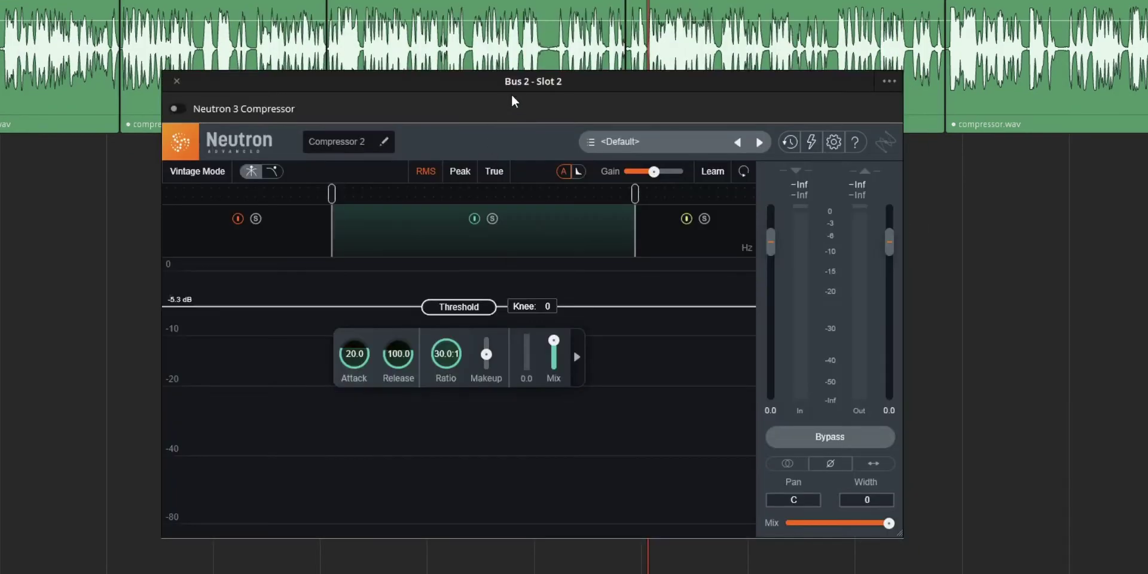
left_click_drag(511, 101, 535, 82)
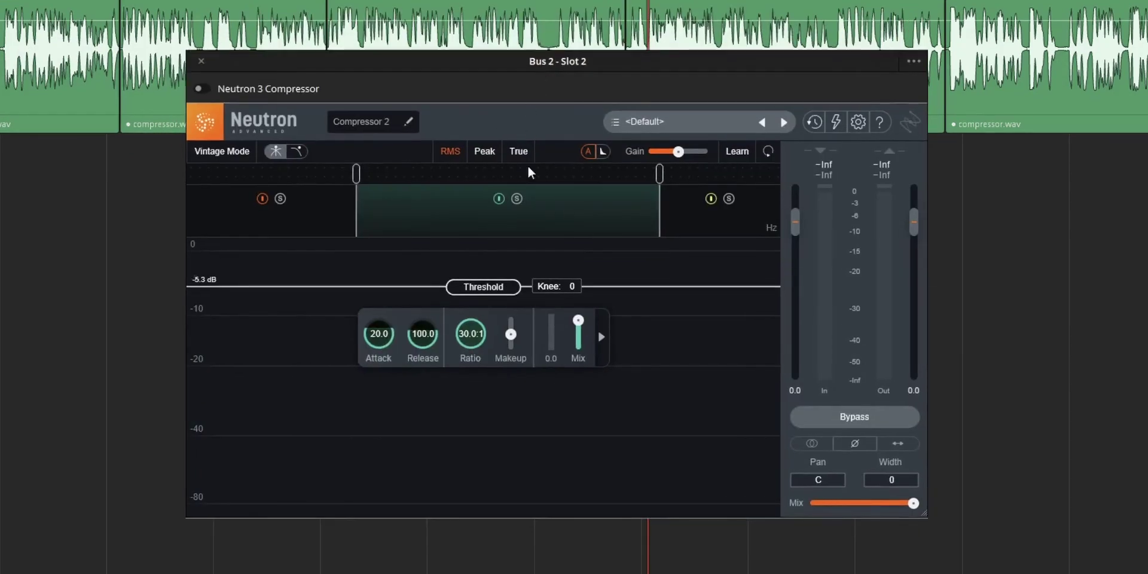
left_click_drag(560, 287, 628, 129)
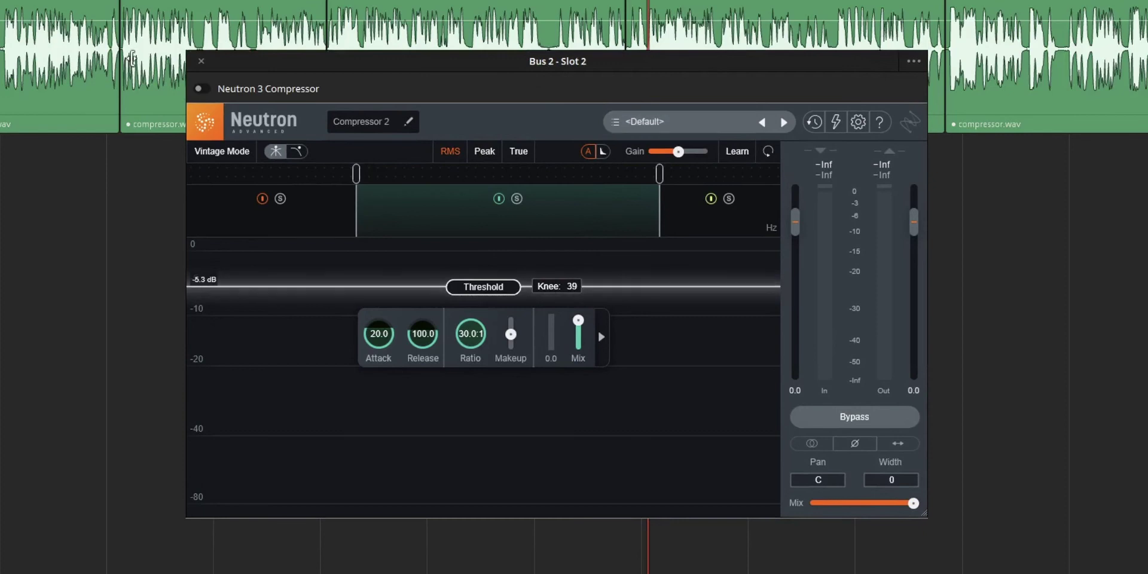
left_click(203, 89)
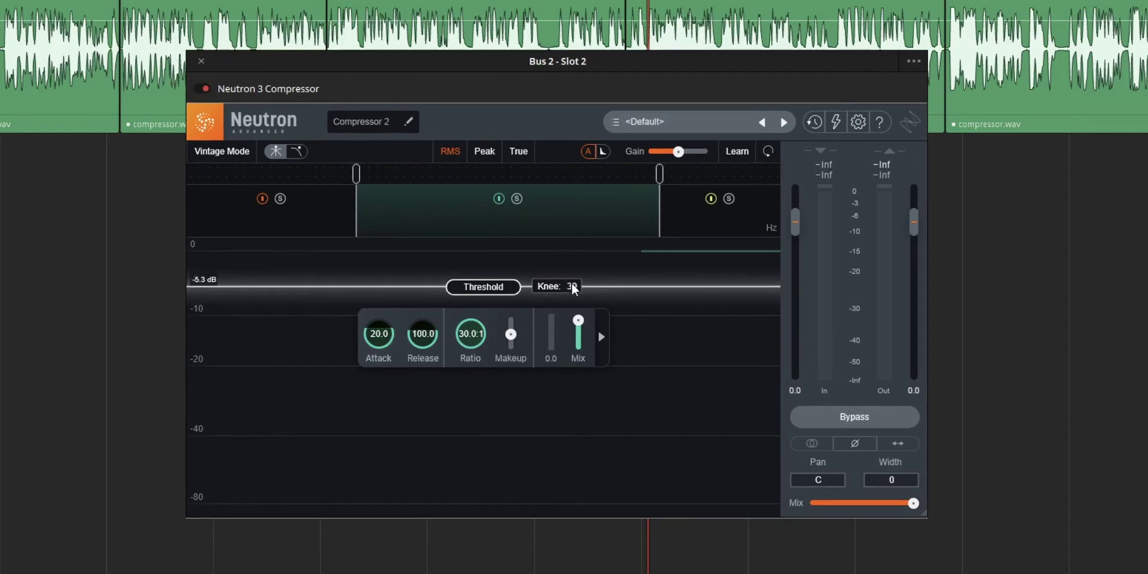
Vary the knee during playback, settling at 34, and lower the Master Q.
left_click_drag(573, 286, 572, 360)
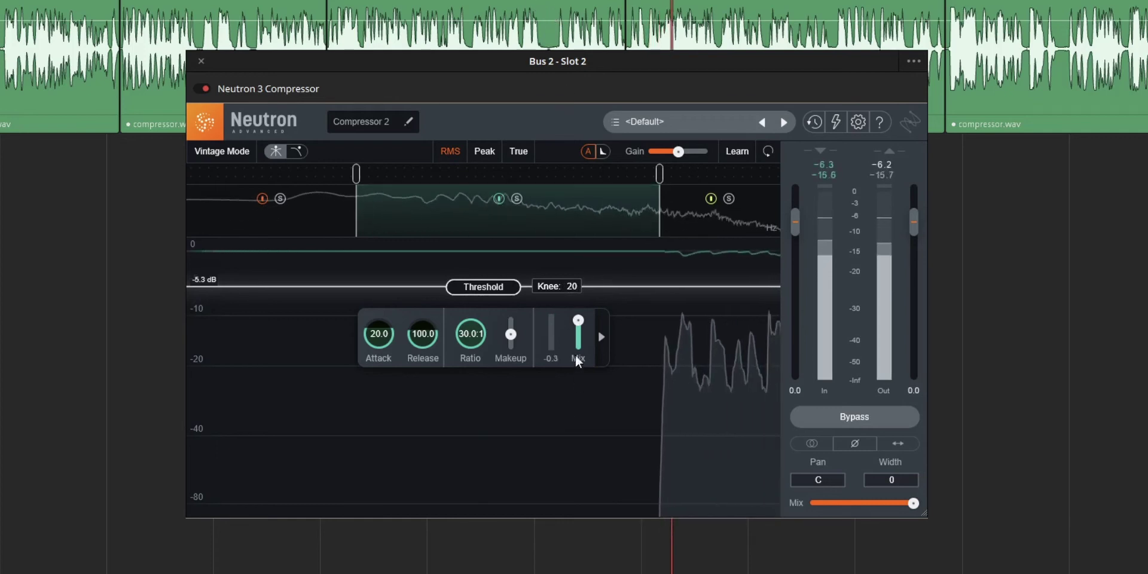
left_click(573, 287, "alt")
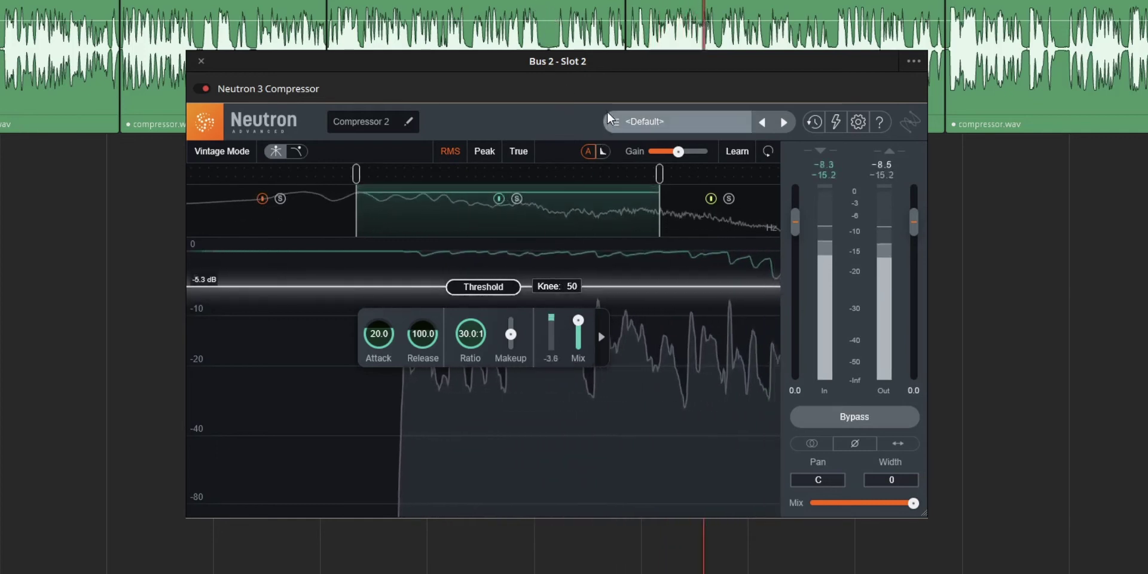
left_click_drag(572, 286, 598, 192)
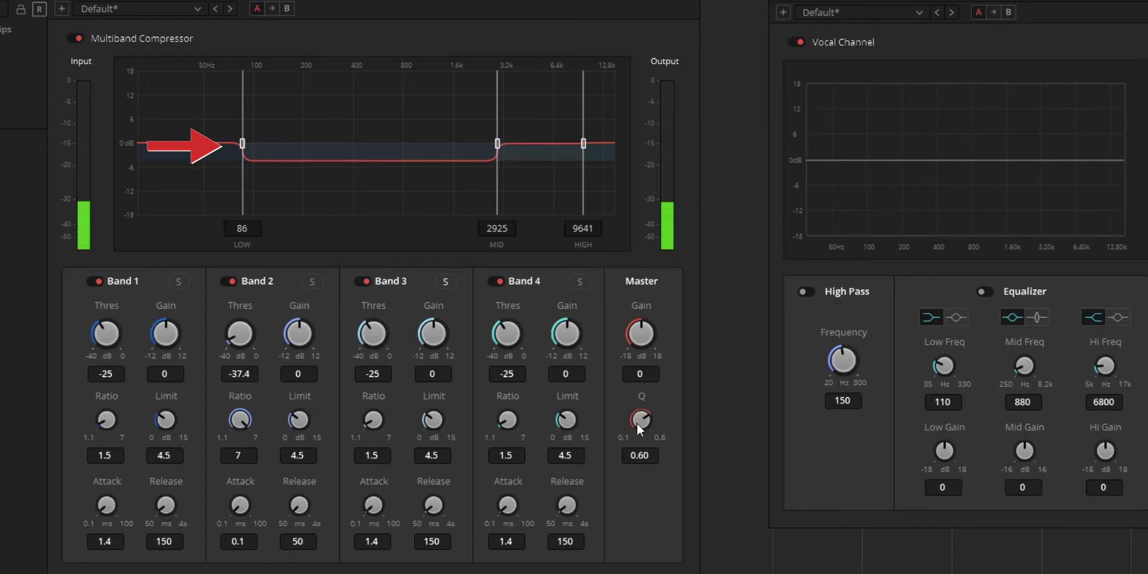
left_click_drag(637, 424, 468, 427)
left_click_drag(508, 444, 407, 447)
left_click_drag(507, 443, 770, 446)
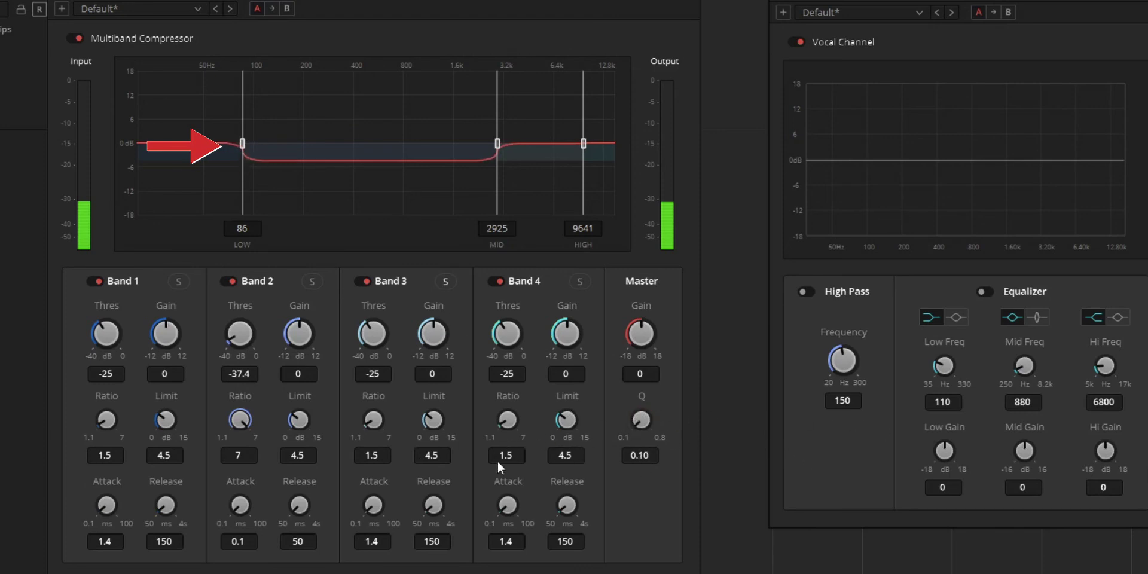